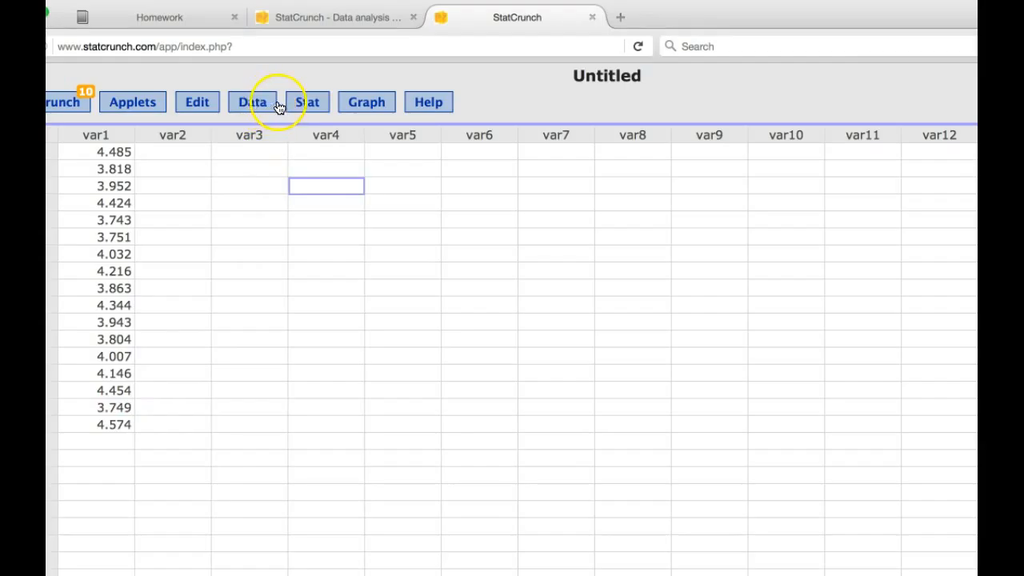
Start a one-sample variance analysis with data and choose var1 as the column
{"action": "left_click", "coordinate": [305, 105]}
{"action": "mouse_move", "coordinate": [343, 235]}
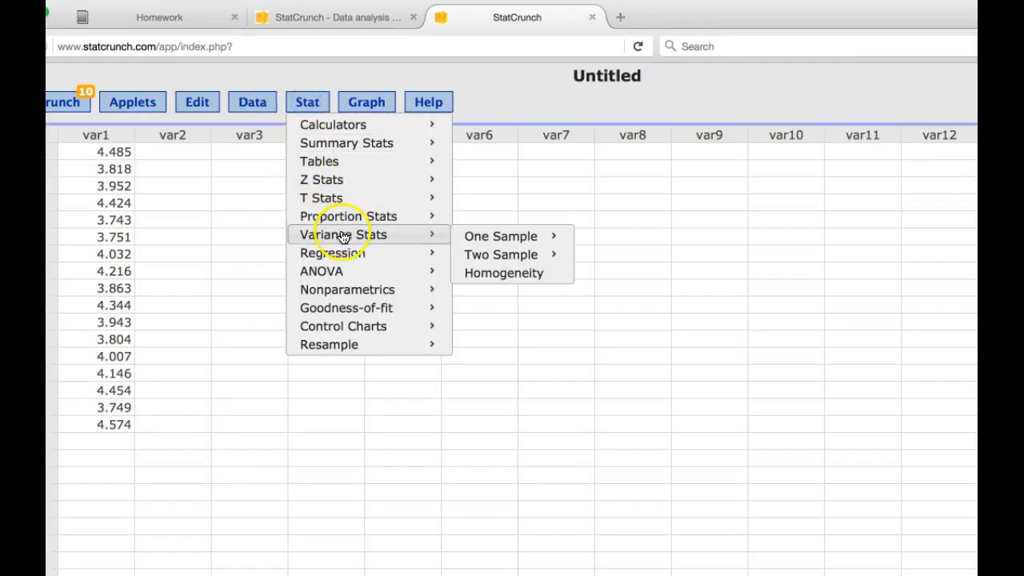
{"action": "mouse_move", "coordinate": [486, 237]}
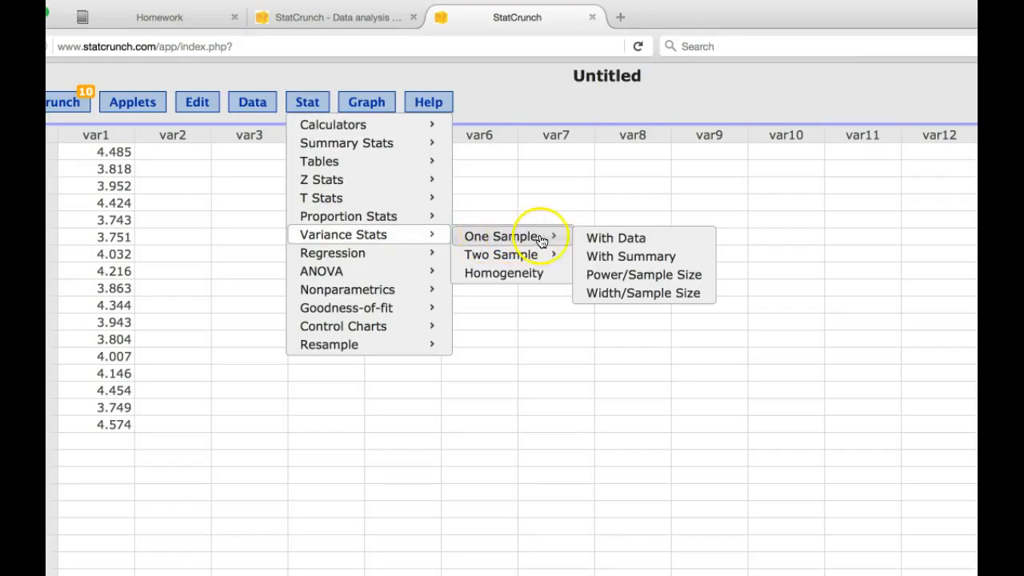
{"action": "left_click", "coordinate": [614, 238]}
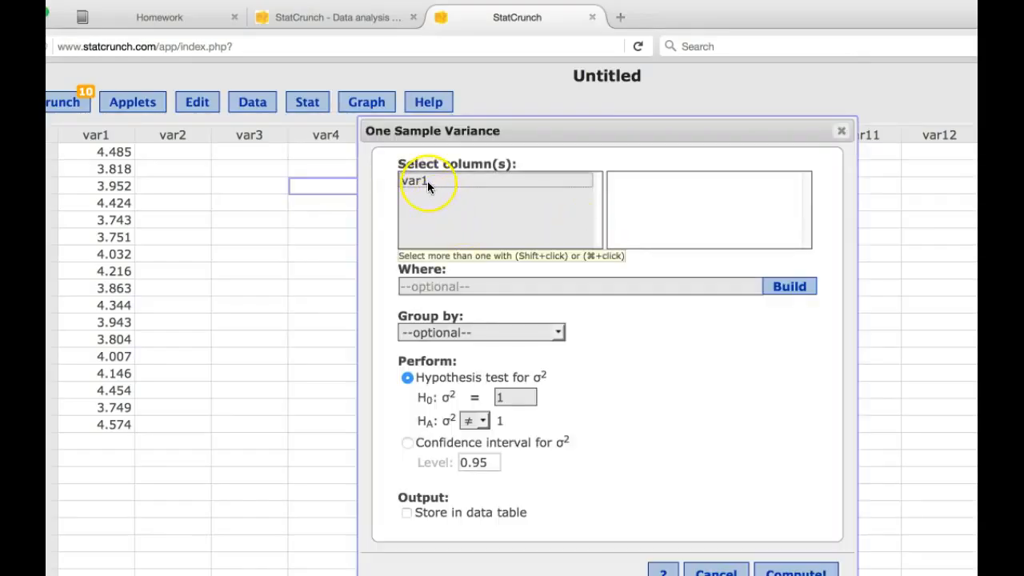
{"action": "left_click", "coordinate": [427, 181]}
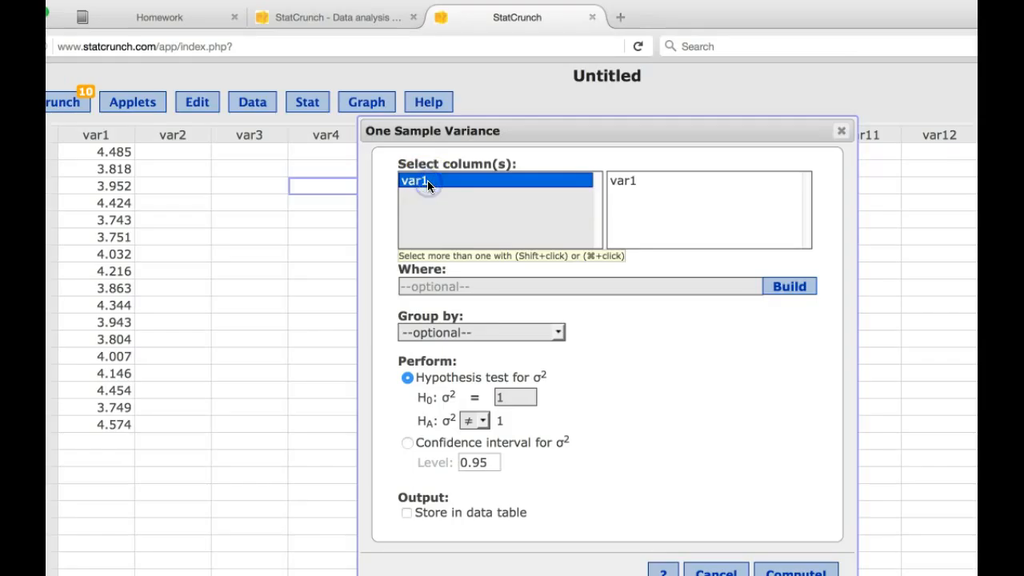
Compute a confidence interval for σ² at level 0.99 and move the results clear of the var1 data
{"action": "left_click", "coordinate": [407, 442]}
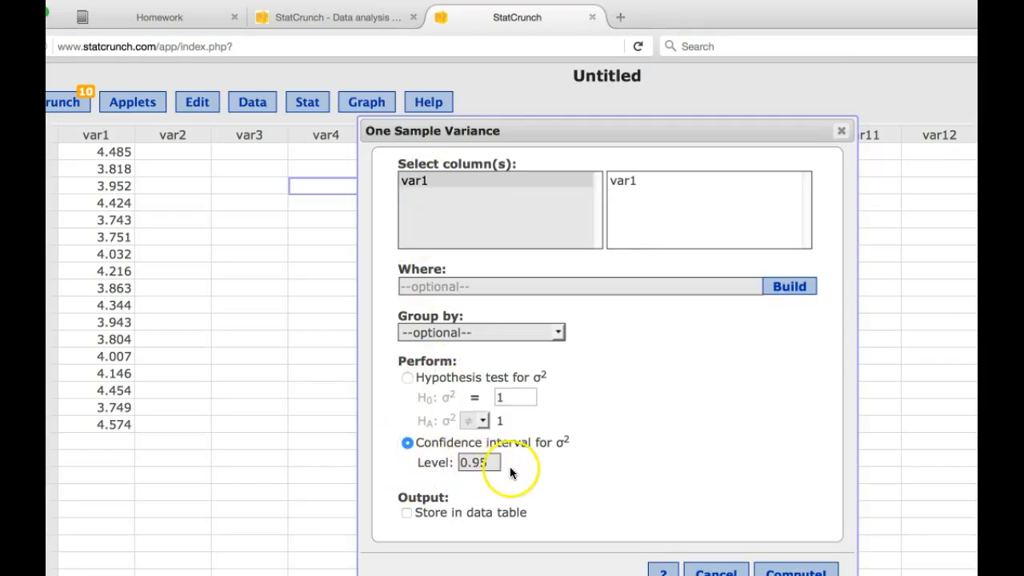
{"action": "left_click", "coordinate": [486, 467]}
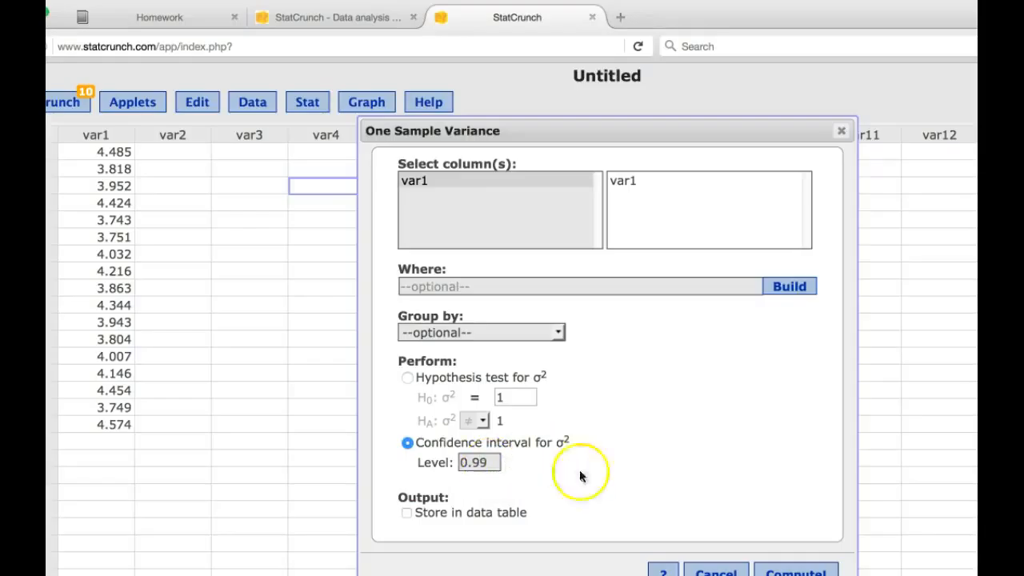
{"action": "left_click_drag", "start_coordinate": [663, 130], "coordinate": [663, 101]}
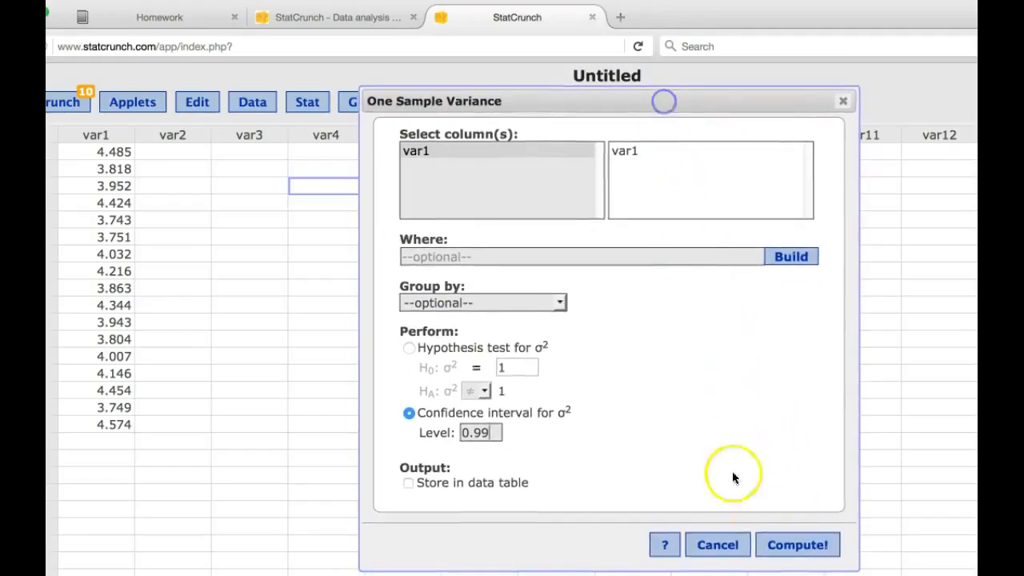
{"action": "left_click", "coordinate": [802, 550]}
{"action": "left_click_drag", "start_coordinate": [710, 342], "coordinate": [331, 380]}
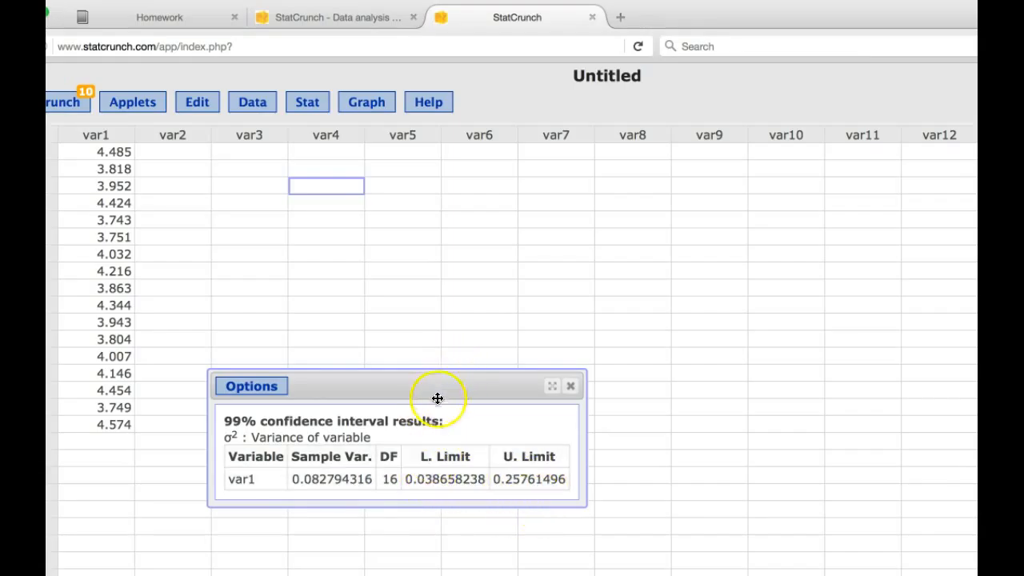
Copy the interval's lower limit, 0.038658238, into row 2 of the var3 column
{"action": "left_click", "coordinate": [406, 478]}
{"action": "left_click_drag", "start_coordinate": [406, 478], "coordinate": [483, 482]}
{"action": "key", "text": "super+c"}
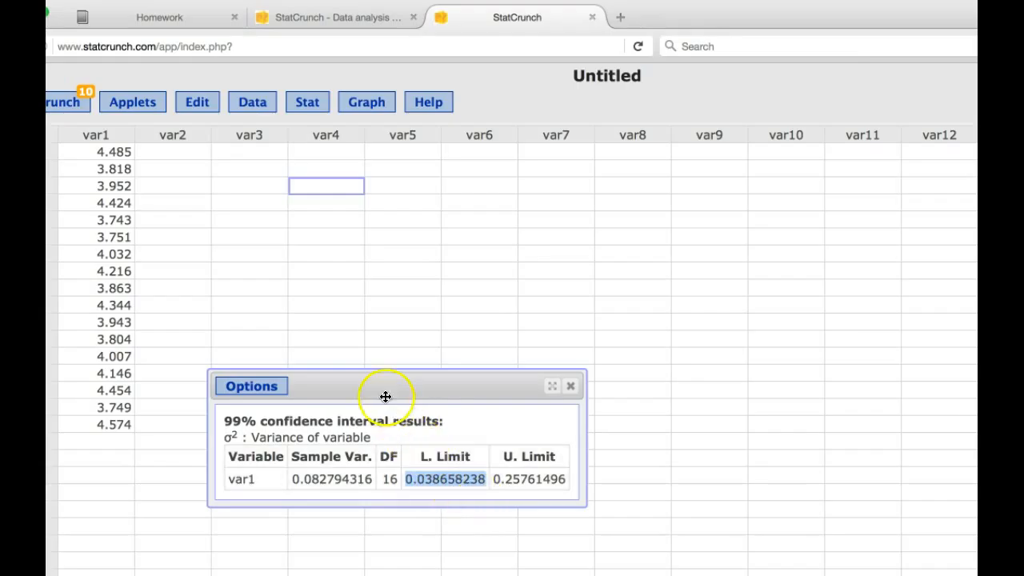
{"action": "left_click", "coordinate": [238, 169]}
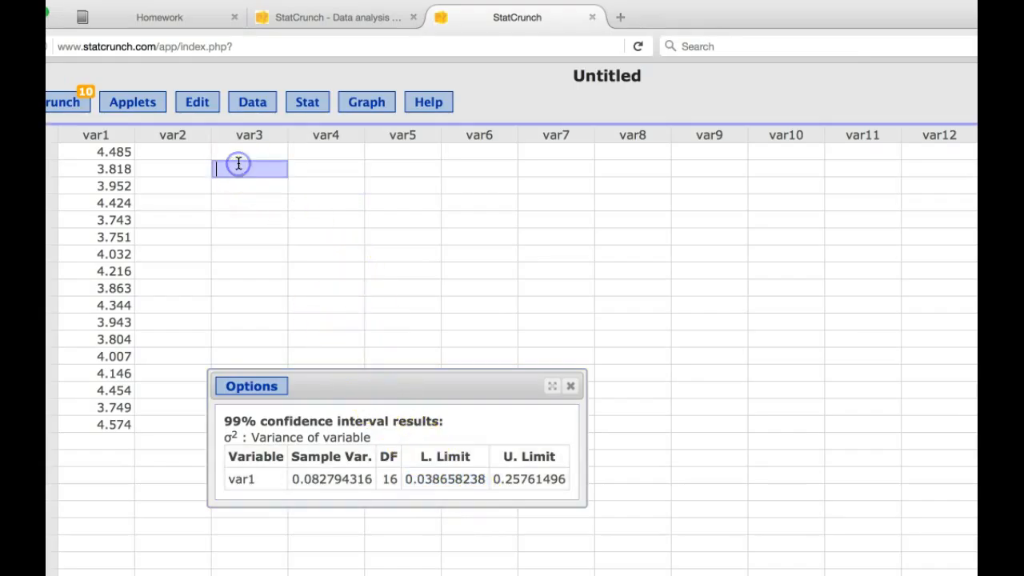
{"action": "key", "text": "super+v"}
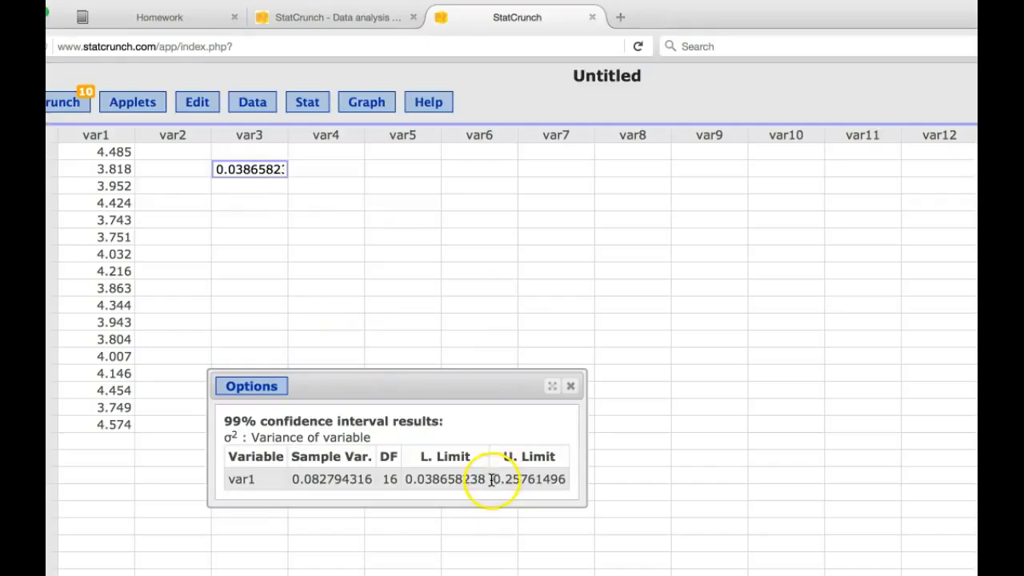
Copy the interval's upper limit, 0.25761496, into row 2 of the var4 column
{"action": "left_click_drag", "start_coordinate": [492, 481], "coordinate": [573, 482]}
{"action": "key", "text": "super+c"}
{"action": "left_click", "coordinate": [323, 168]}
{"action": "left_click", "coordinate": [322, 167]}
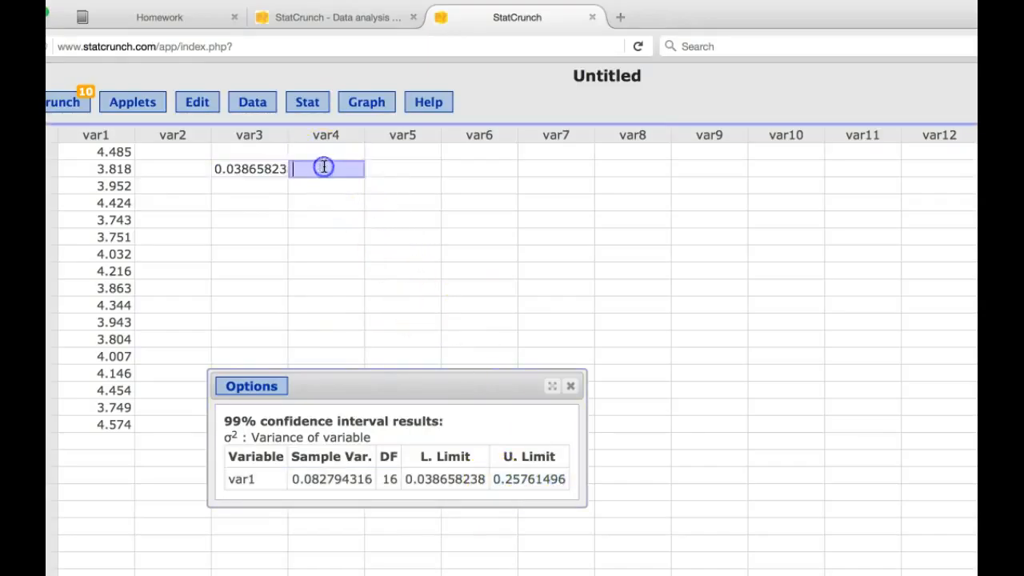
{"action": "key", "text": "super+v"}
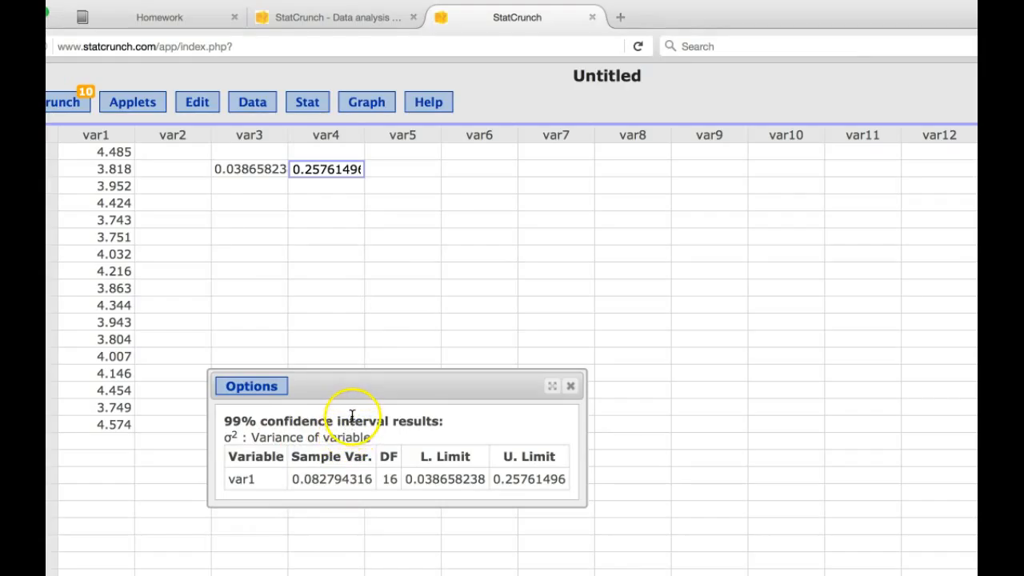
{"action": "left_click", "coordinate": [242, 203]}
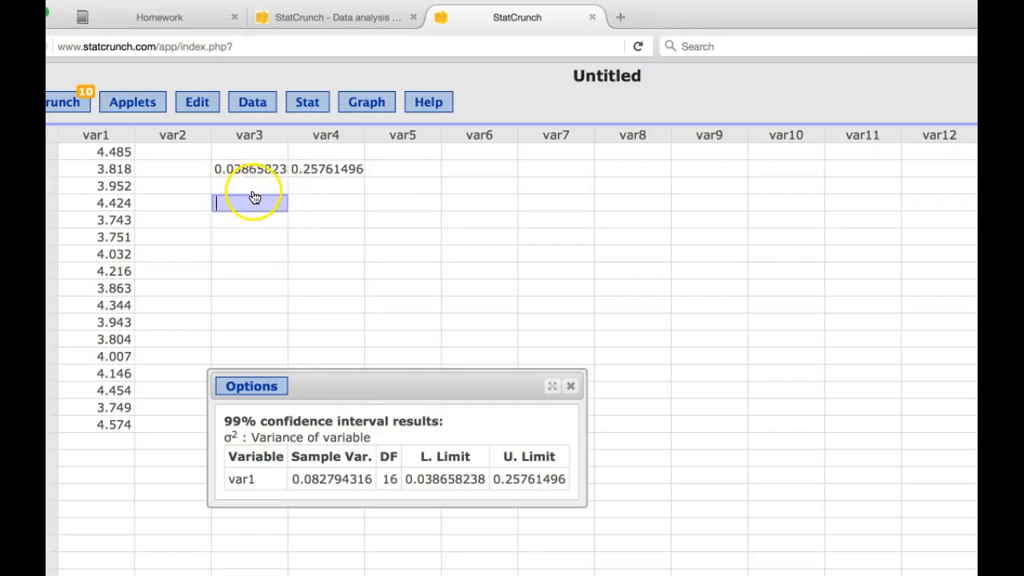
{"action": "left_click", "coordinate": [214, 168]}
{"action": "left_click_drag", "start_coordinate": [215, 168], "coordinate": [306, 172]}
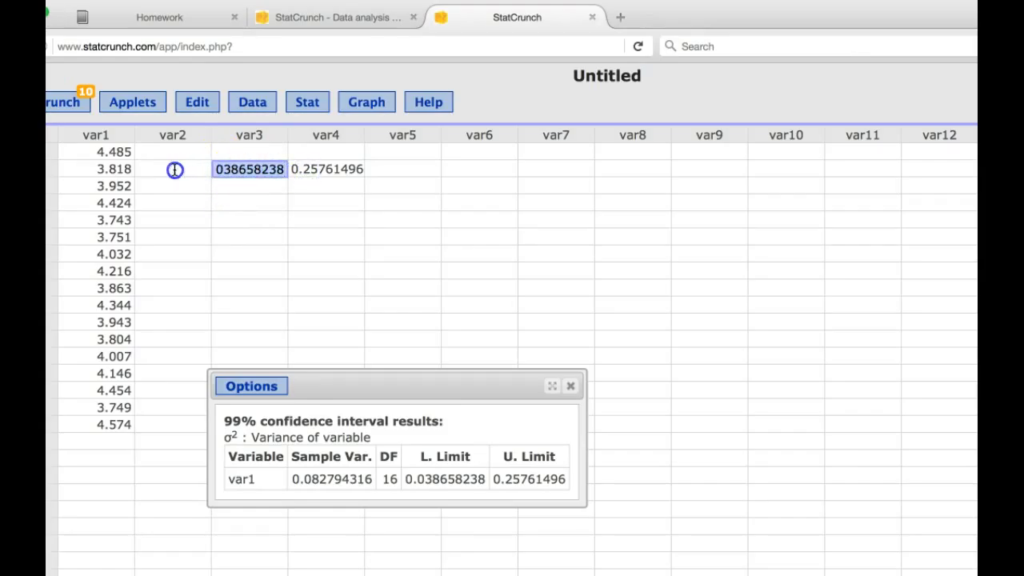
Copy the variance interval's lower limit from the confidence interval results
{"action": "left_click_drag", "start_coordinate": [404, 480], "coordinate": [477, 481]}
{"action": "key", "text": "super+c"}
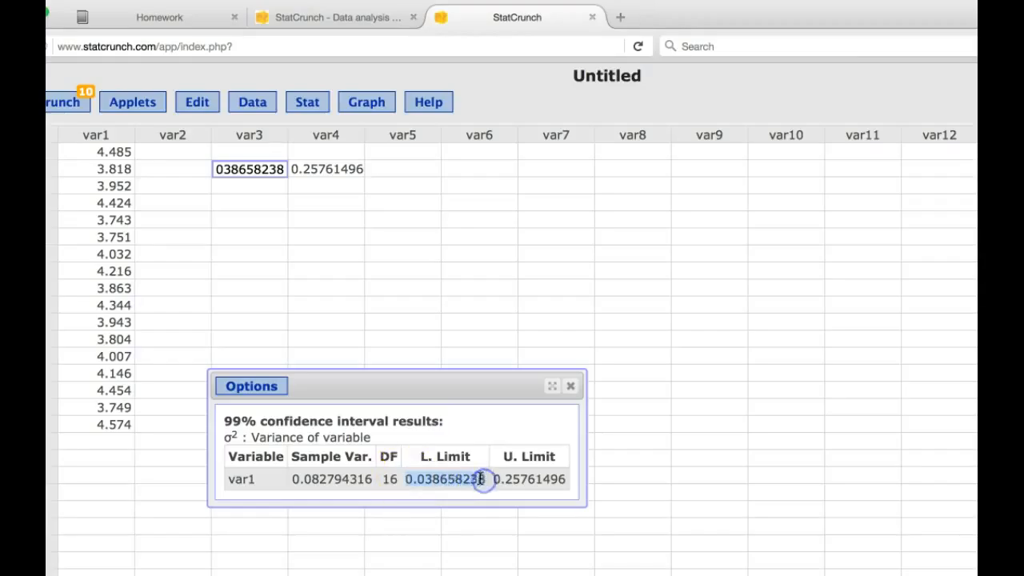
{"action": "left_click", "coordinate": [301, 104]}
{"action": "mouse_move", "coordinate": [311, 127]}
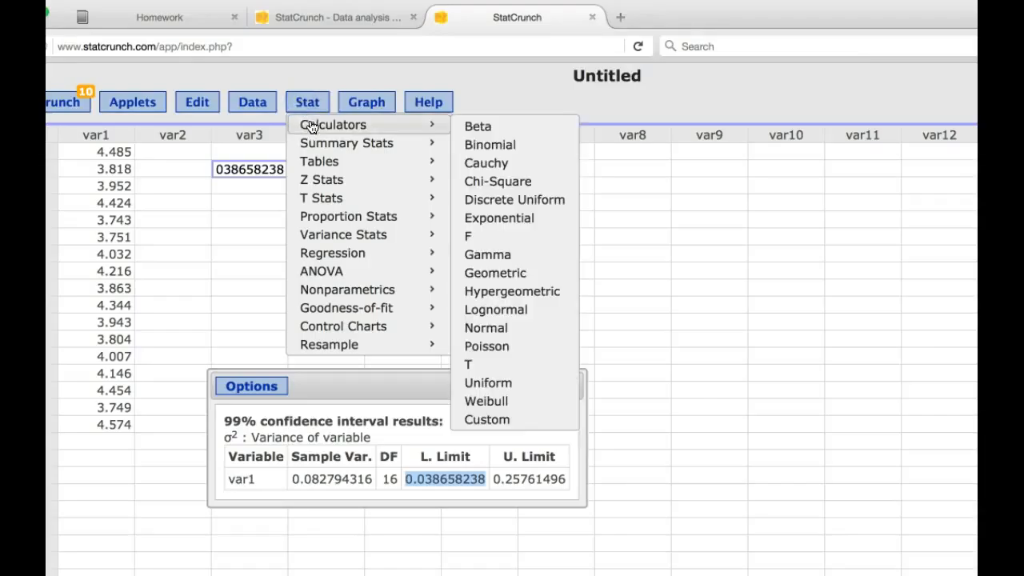
{"action": "left_click", "coordinate": [348, 276]}
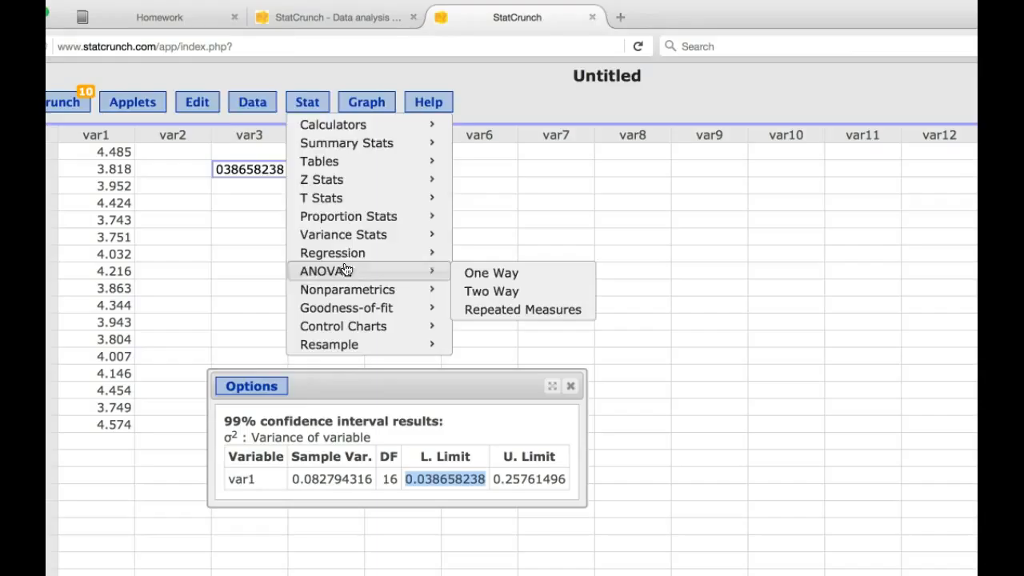
Compute the expression sqrt(0.038658238) as a new data column to get the standard deviation's lower limit
{"action": "left_click", "coordinate": [248, 102]}
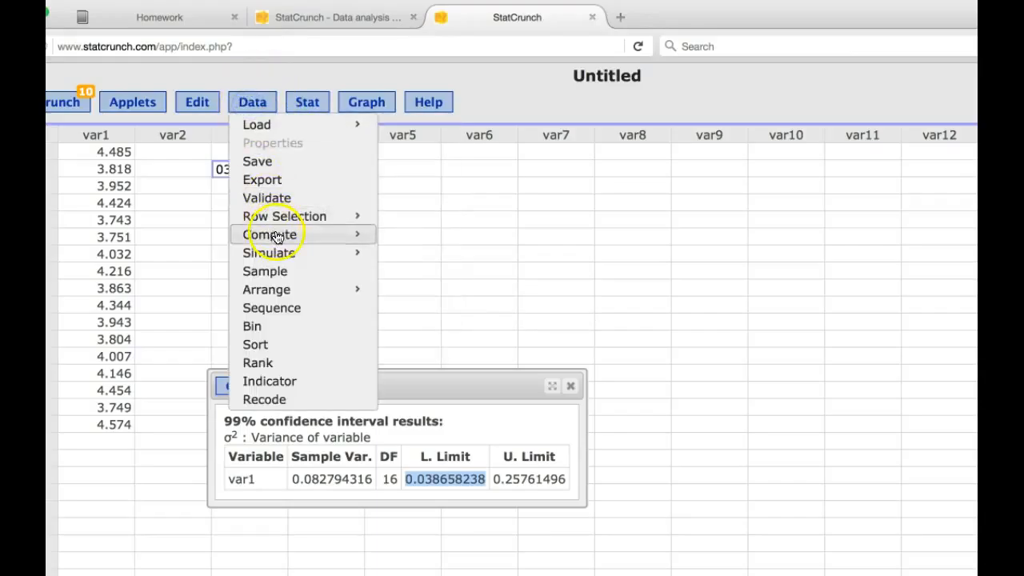
{"action": "mouse_move", "coordinate": [284, 238]}
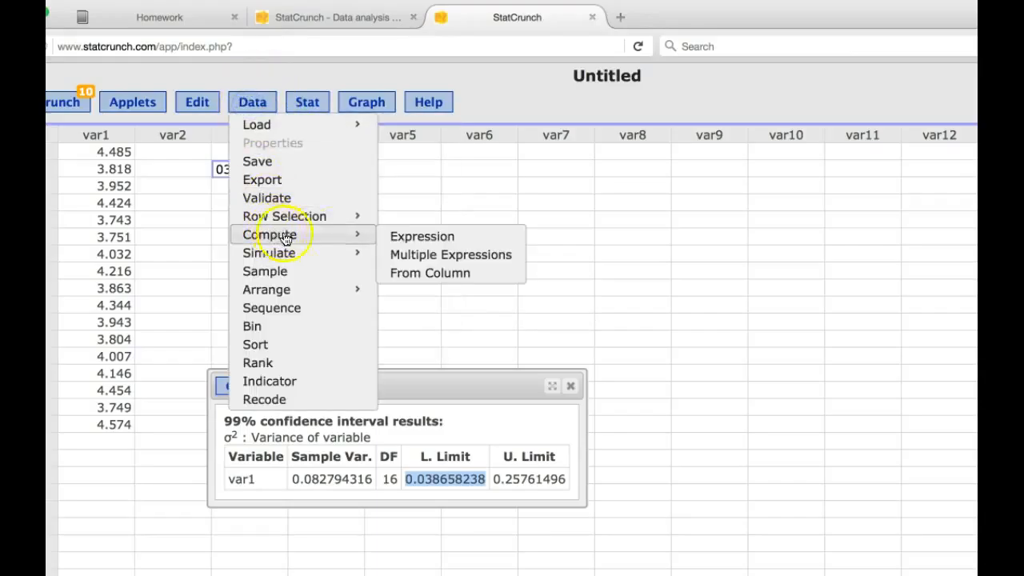
{"action": "left_click", "coordinate": [408, 241]}
{"action": "left_click", "coordinate": [407, 359]}
{"action": "type", "text": "sqrt"}
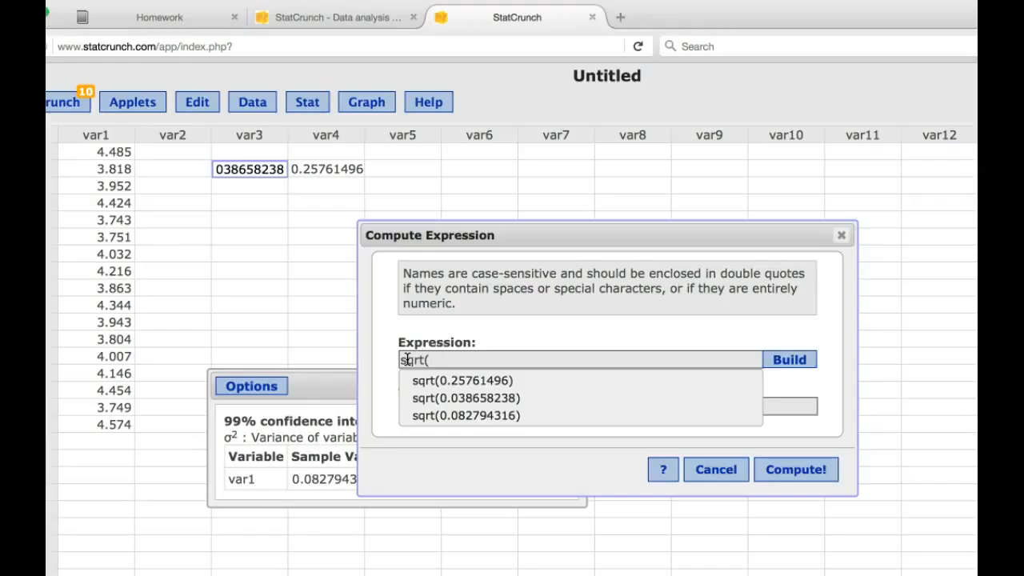
{"action": "type", "text": "("}
{"action": "key", "text": "super+v"}
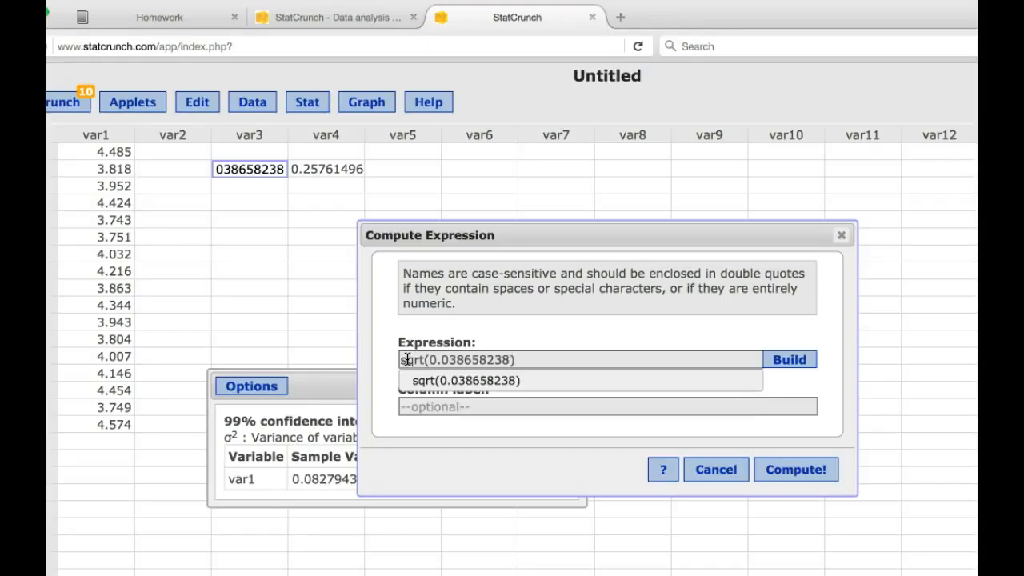
{"action": "left_click", "coordinate": [788, 473]}
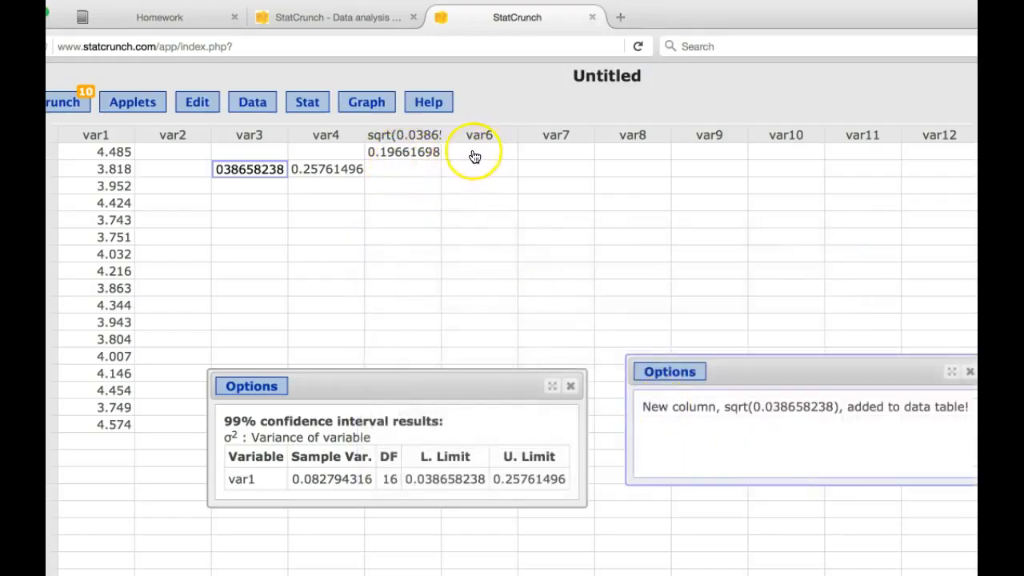
Compute the expression sqrt(0.25761496) as a new column for the standard deviation's upper limit, dismissing the column notices
{"action": "left_click_drag", "start_coordinate": [487, 479], "coordinate": [574, 478]}
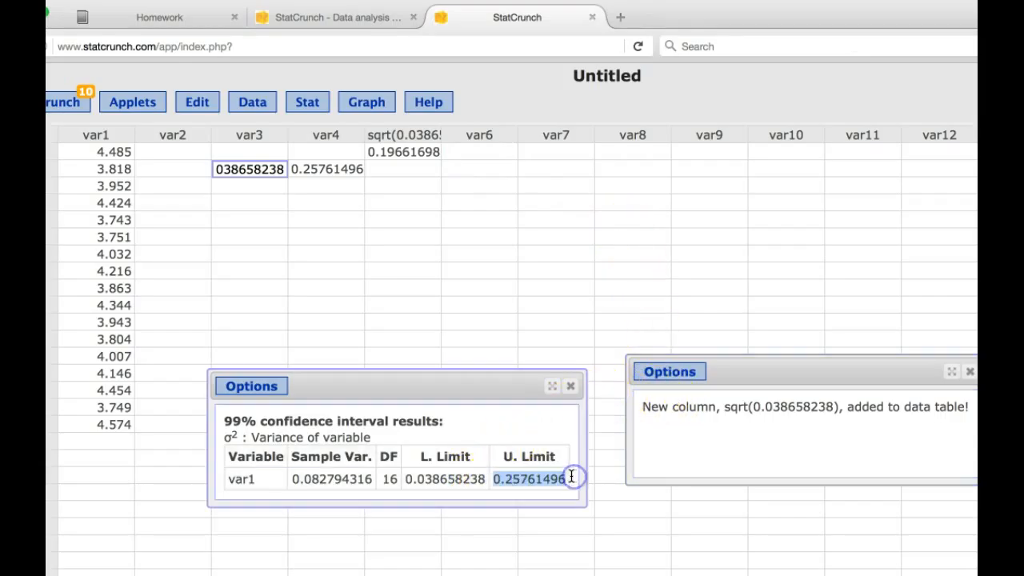
{"action": "left_click", "coordinate": [970, 371]}
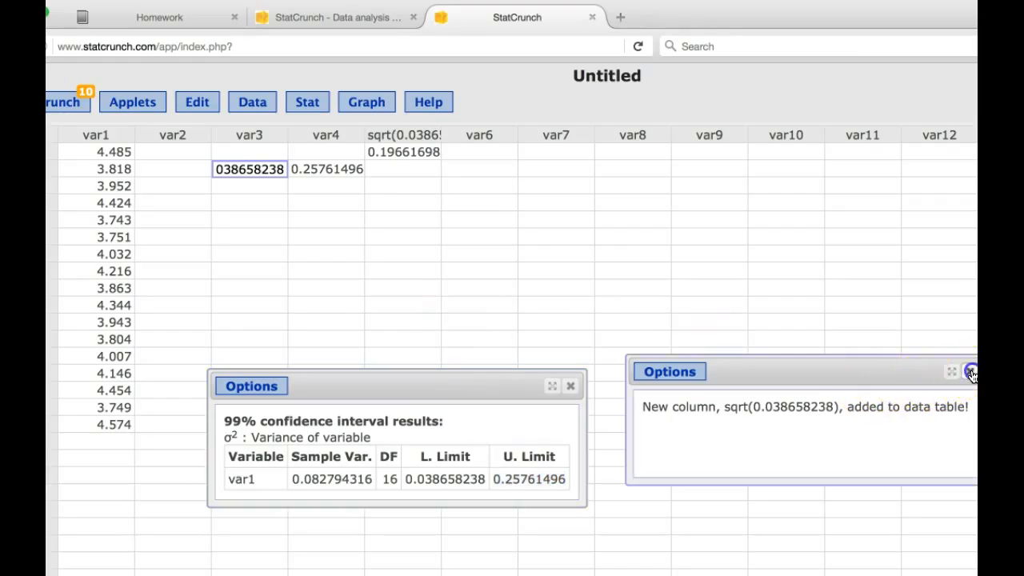
{"action": "left_click", "coordinate": [248, 104]}
{"action": "mouse_move", "coordinate": [297, 235]}
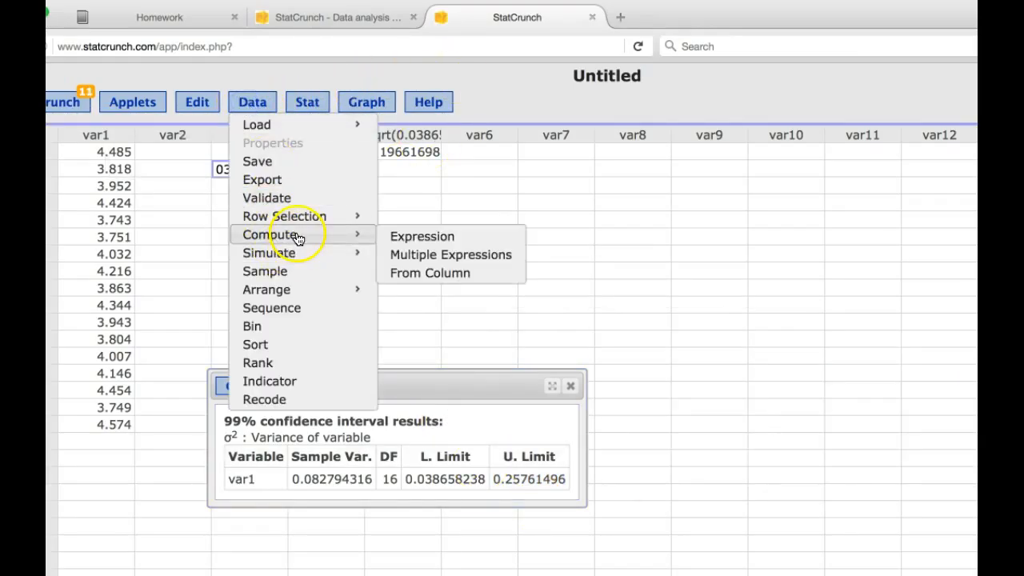
{"action": "left_click", "coordinate": [408, 235]}
{"action": "left_click", "coordinate": [409, 359]}
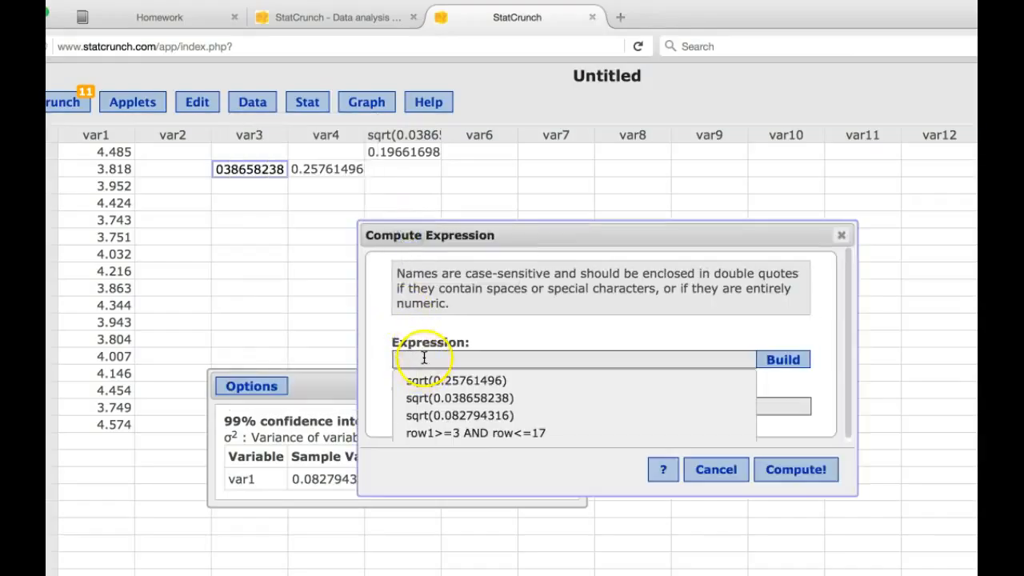
{"action": "type", "text": "sq"}
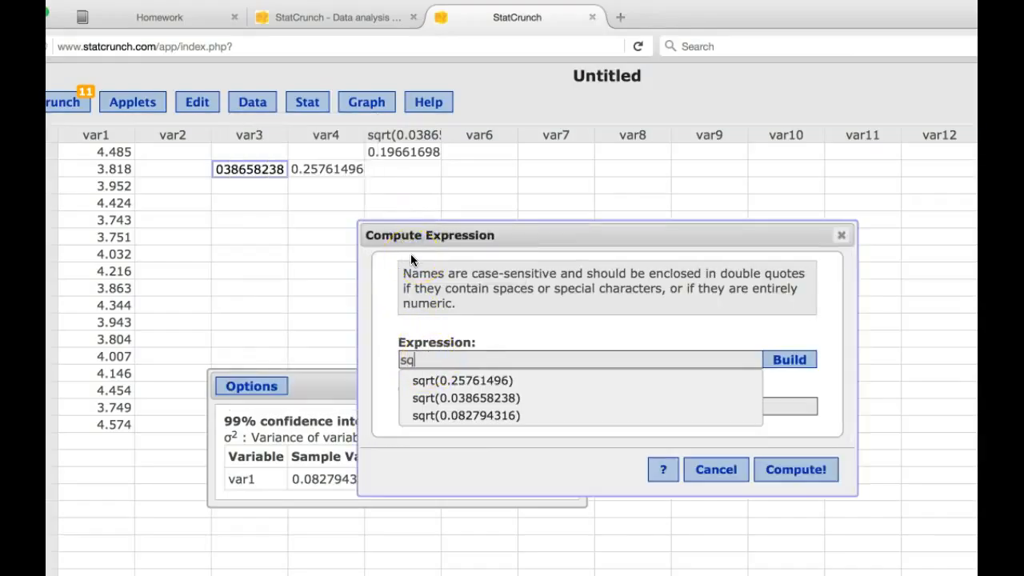
{"action": "type", "text": "rt("}
{"action": "left_click", "coordinate": [526, 372]}
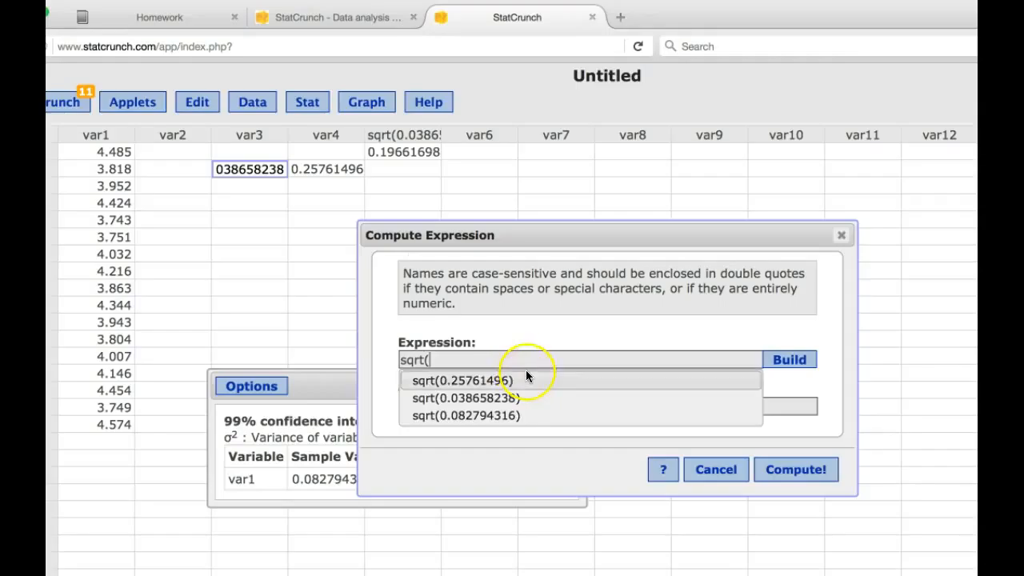
{"action": "key", "text": "Return"}
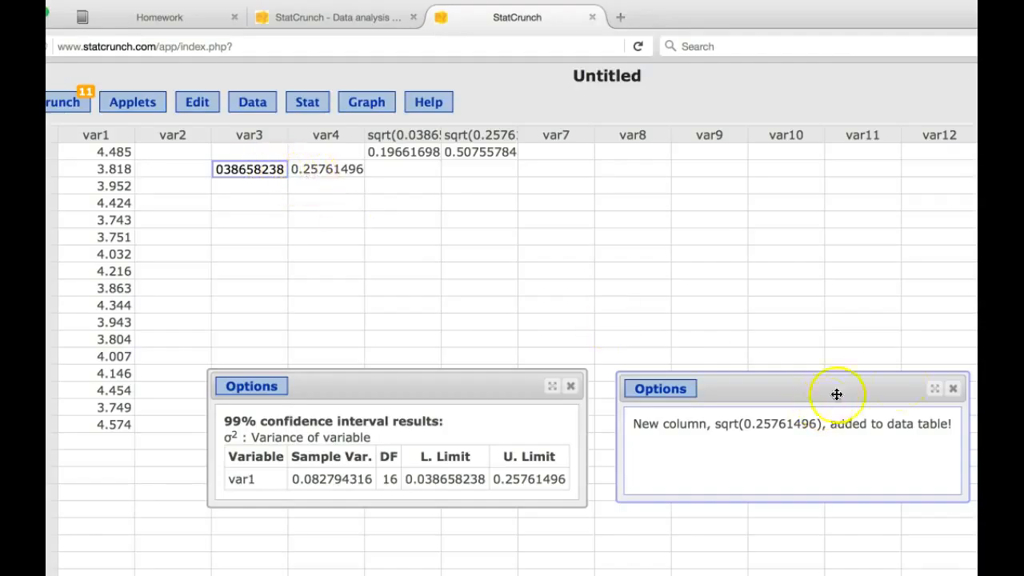
{"action": "left_click", "coordinate": [953, 388]}
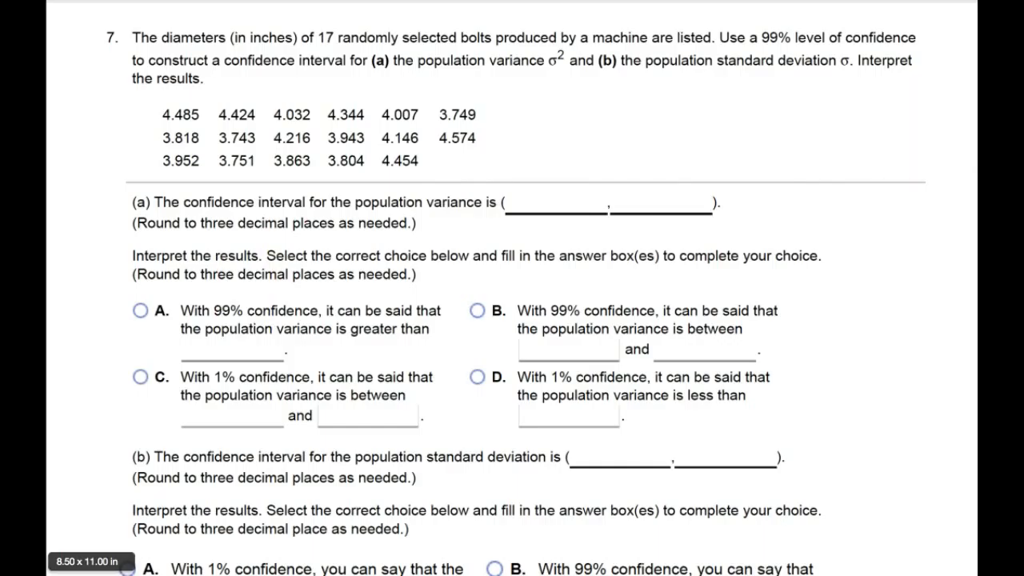
In the homework document, handwrite 0.039 and 0.258 in the part (a) variance interval blanks and underline the 99% confidence level
{"action": "left_click", "coordinate": [528, 200]}
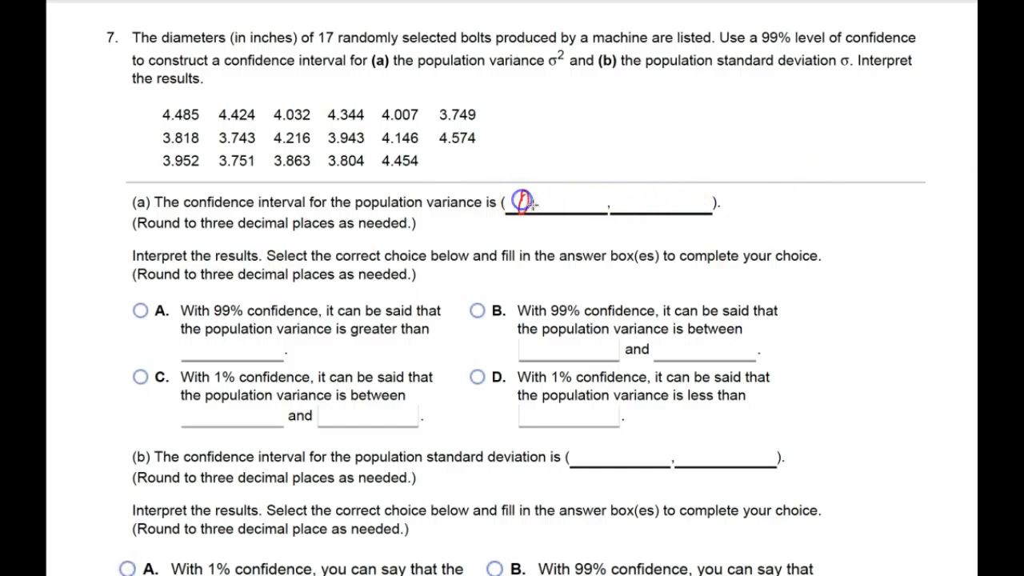
{"action": "left_click_drag", "start_coordinate": [550, 195], "coordinate": [548, 194]}
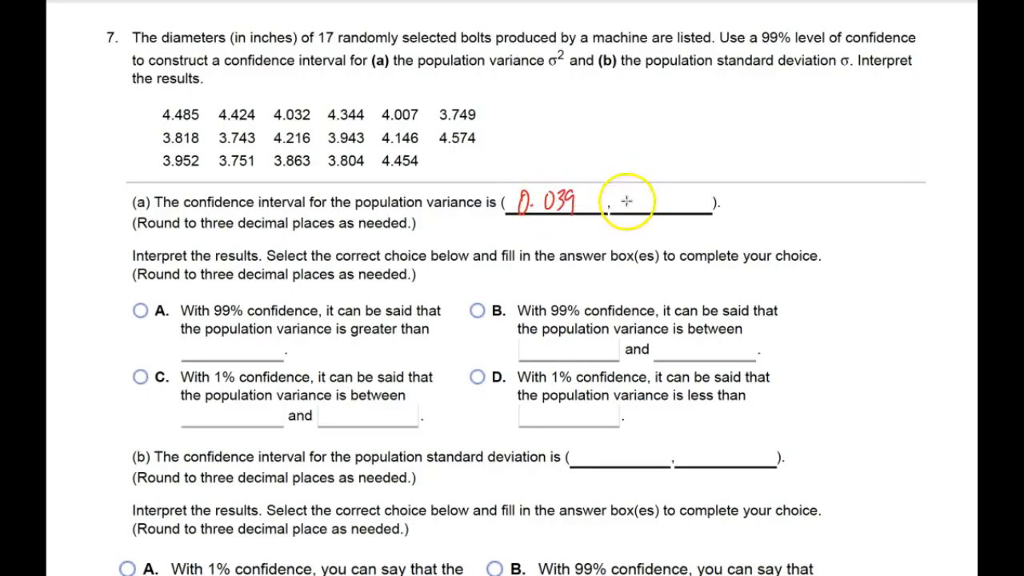
{"action": "left_click_drag", "start_coordinate": [639, 193], "coordinate": [643, 192]}
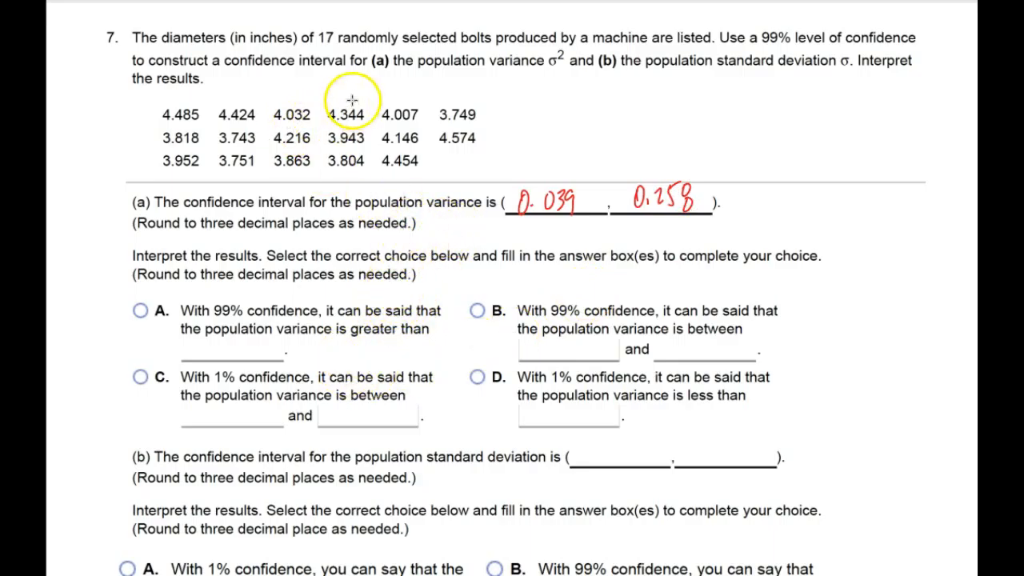
{"action": "left_click_drag", "start_coordinate": [770, 50], "coordinate": [766, 51]}
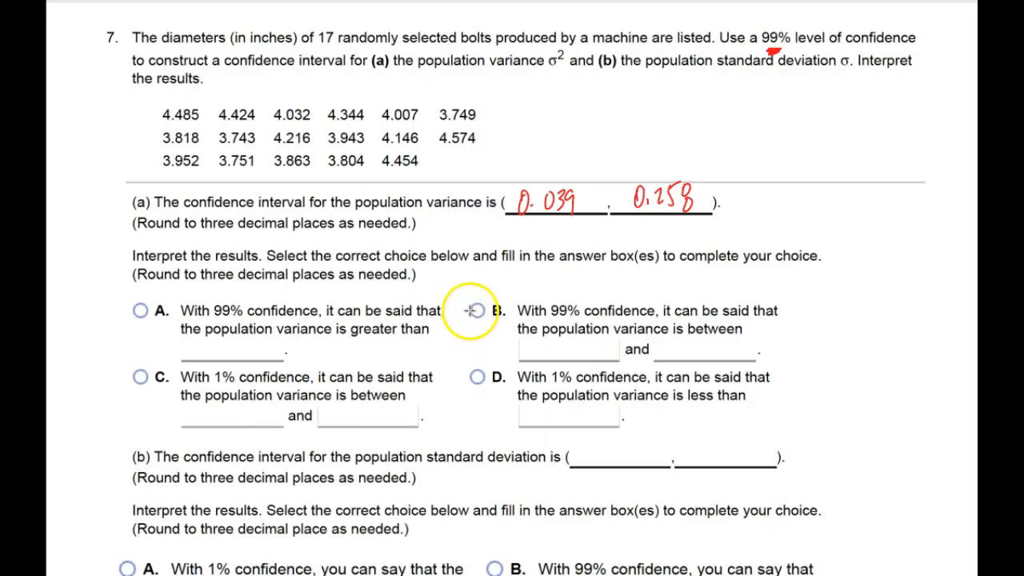
Check choice B for the variance interpretation in part (a) and handwrite 0.039 and 0.258 in its two blanks
{"action": "left_click_drag", "start_coordinate": [474, 308], "coordinate": [504, 277]}
{"action": "mouse_move", "coordinate": [541, 352]}
{"action": "left_mouse_down"}
{"action": "mouse_move", "coordinate": [541, 362]}
{"action": "mouse_move", "coordinate": [591, 350]}
{"action": "left_mouse_up"}
{"action": "left_click_drag", "start_coordinate": [667, 344], "coordinate": [672, 348]}
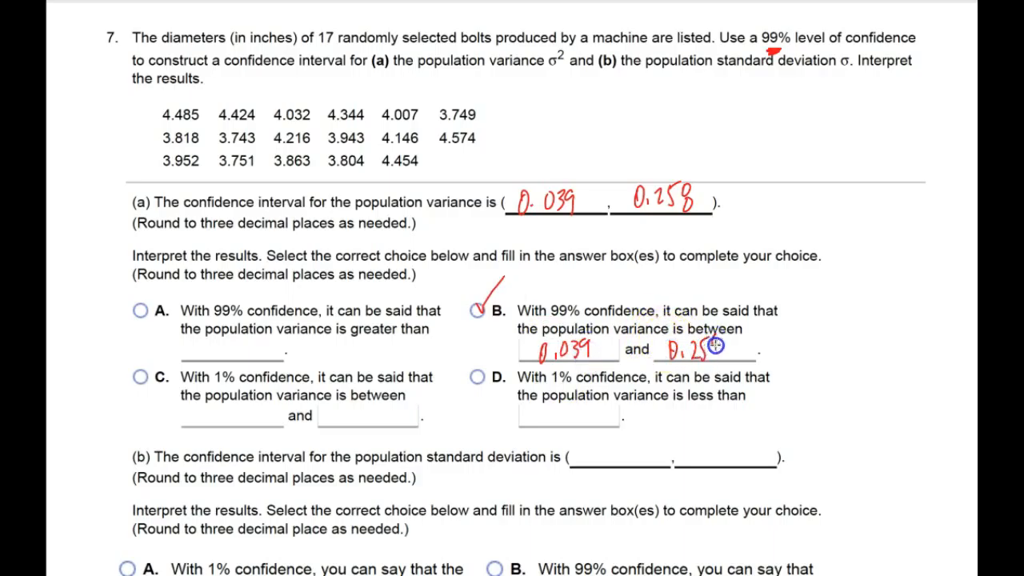
{"action": "left_click_drag", "start_coordinate": [714, 335], "coordinate": [713, 341]}
Handwrite the standard deviation interval limits 0.197 and 0.508 in the part (b) blanks
{"action": "key", "text": "super+Tab"}
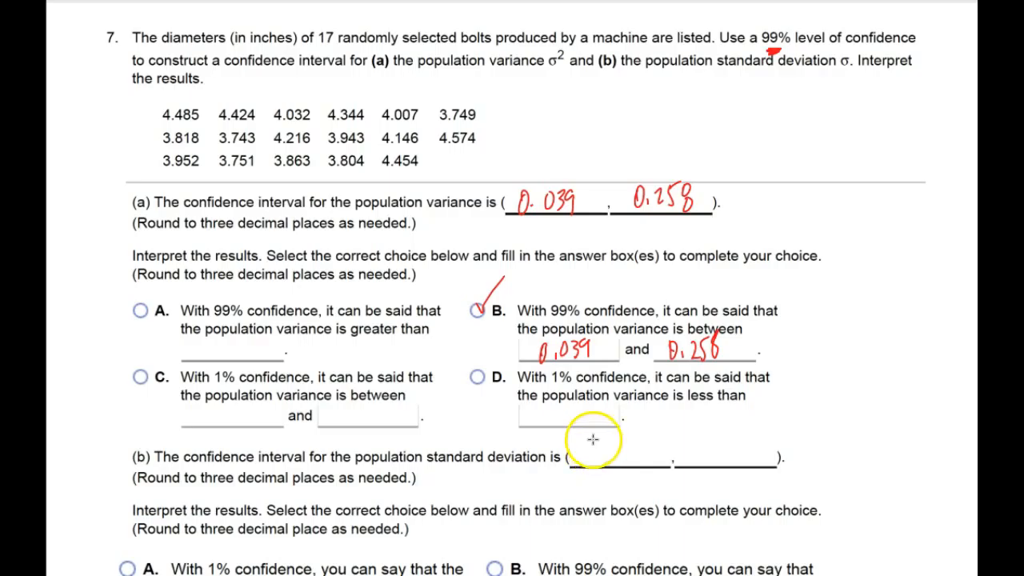
{"action": "left_click_drag", "start_coordinate": [595, 440], "coordinate": [594, 450]}
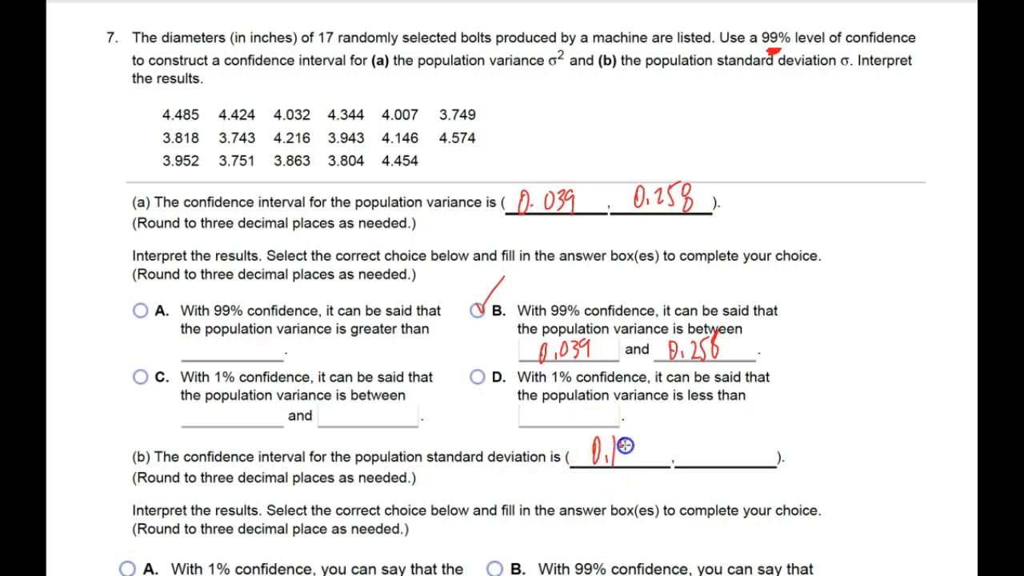
{"action": "left_click_drag", "start_coordinate": [699, 450], "coordinate": [744, 450]}
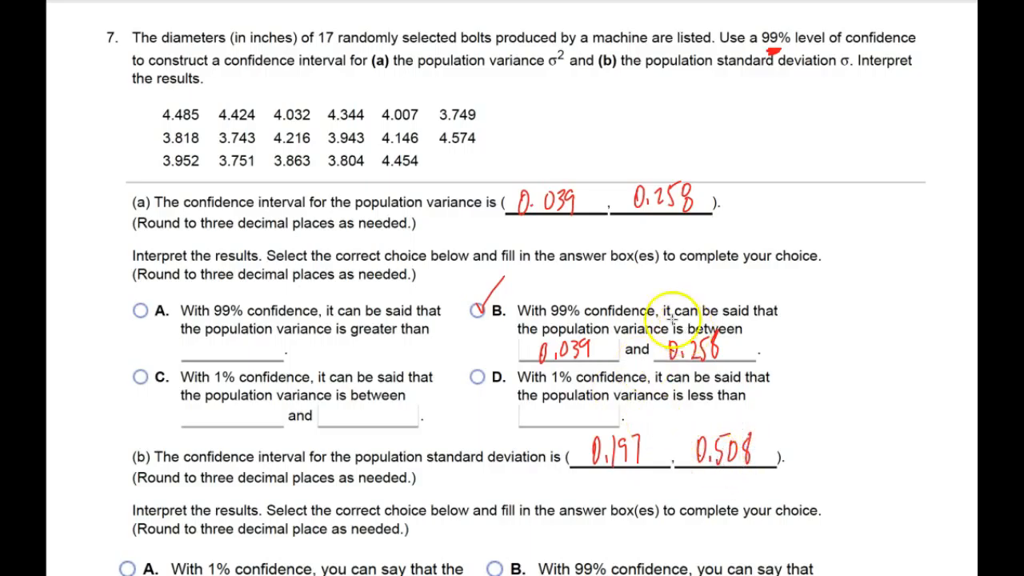
Check choice B for the standard deviation interpretation in part (b) and handwrite 0.197 and 0.508 inches in its blanks
{"action": "scroll", "coordinate": [724, 434], "scroll_direction": "down", "scroll_amount": 1}
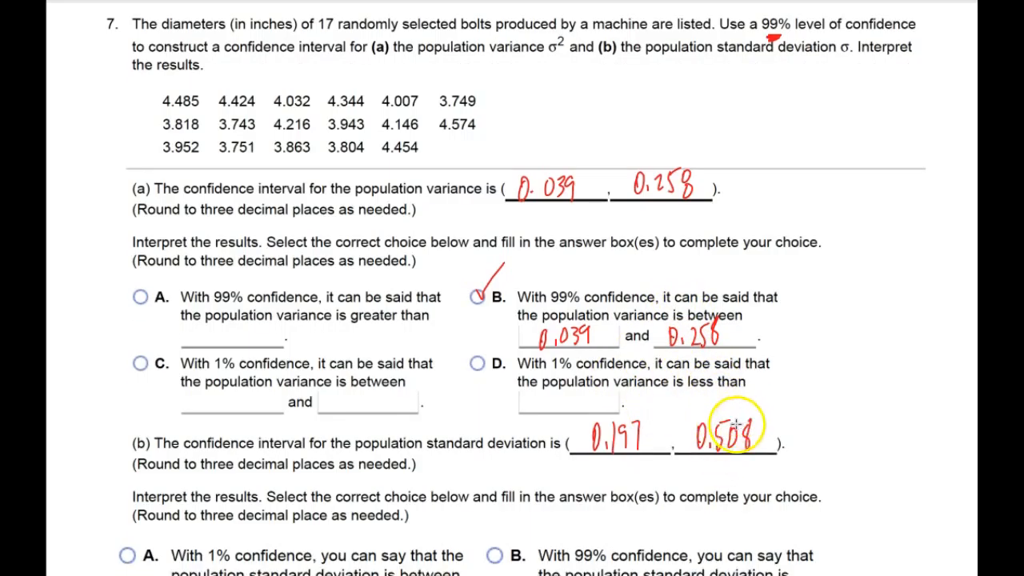
{"action": "scroll", "coordinate": [712, 471], "scroll_direction": "down", "scroll_amount": 3}
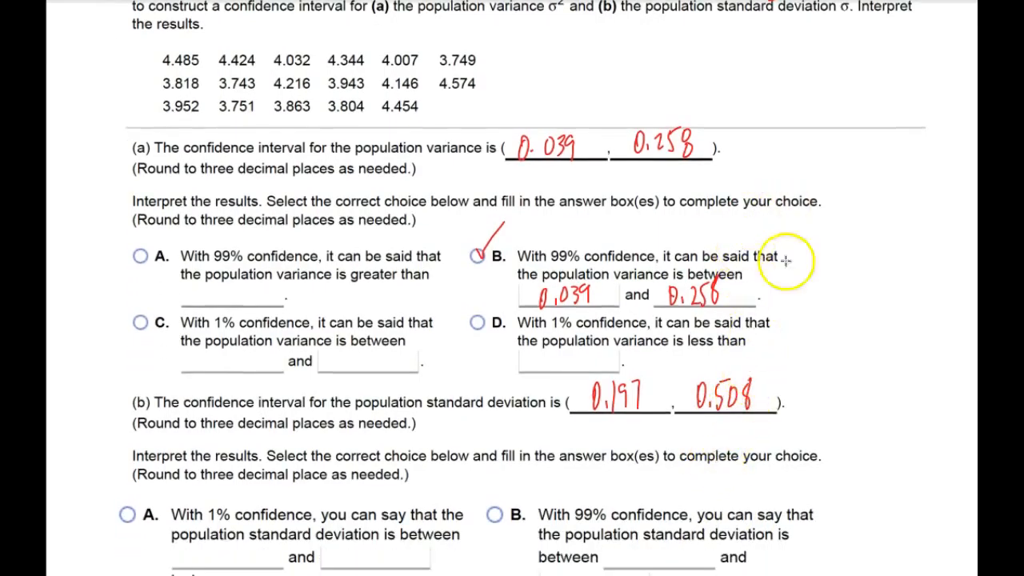
{"action": "scroll", "coordinate": [799, 440], "scroll_direction": "down", "scroll_amount": 3}
{"action": "scroll", "coordinate": [791, 447], "scroll_direction": "down", "scroll_amount": 8}
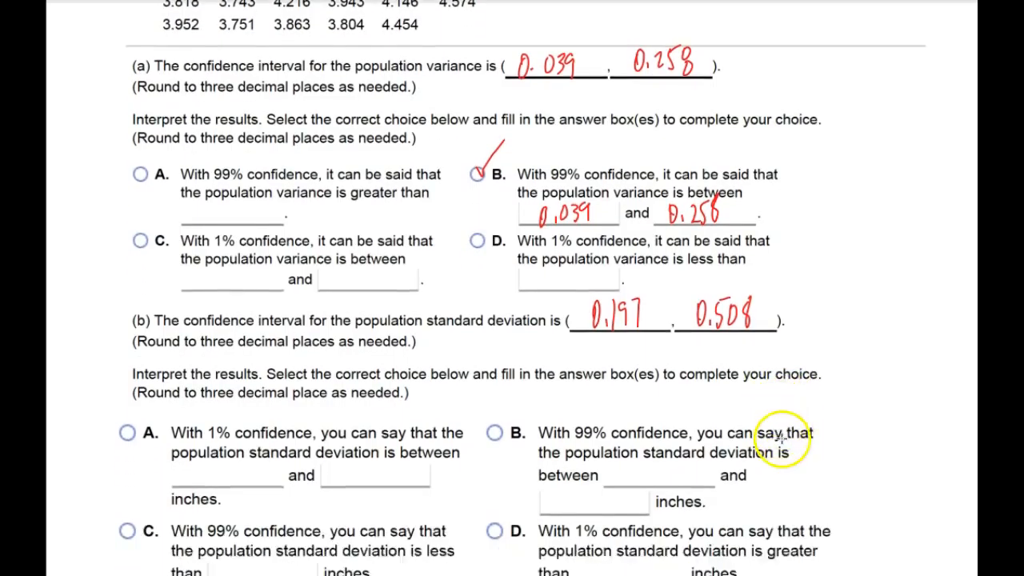
{"action": "scroll", "coordinate": [803, 419], "scroll_direction": "down", "scroll_amount": 3}
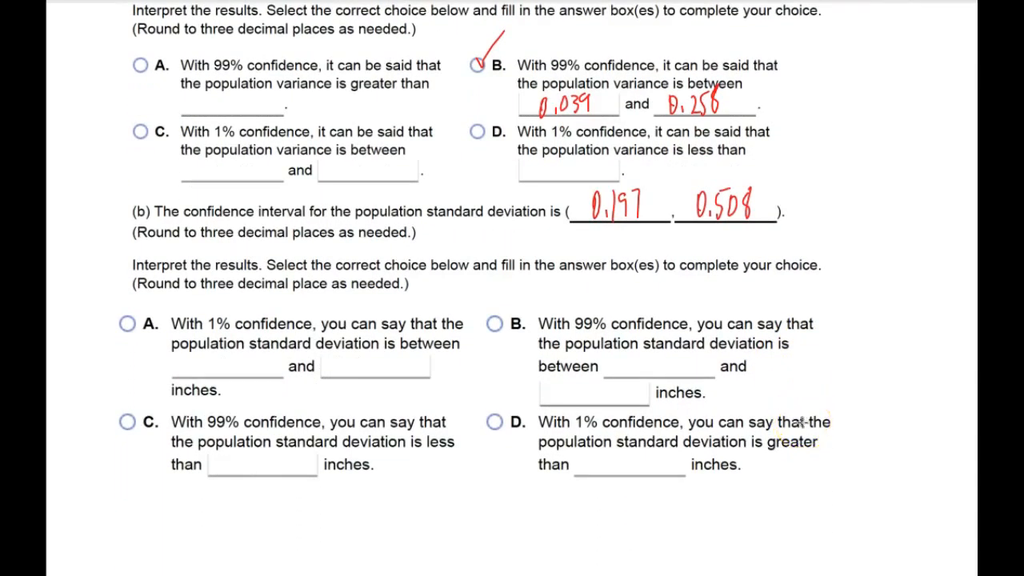
{"action": "left_click_drag", "start_coordinate": [489, 318], "coordinate": [518, 294]}
{"action": "left_click_drag", "start_coordinate": [614, 357], "coordinate": [615, 364]}
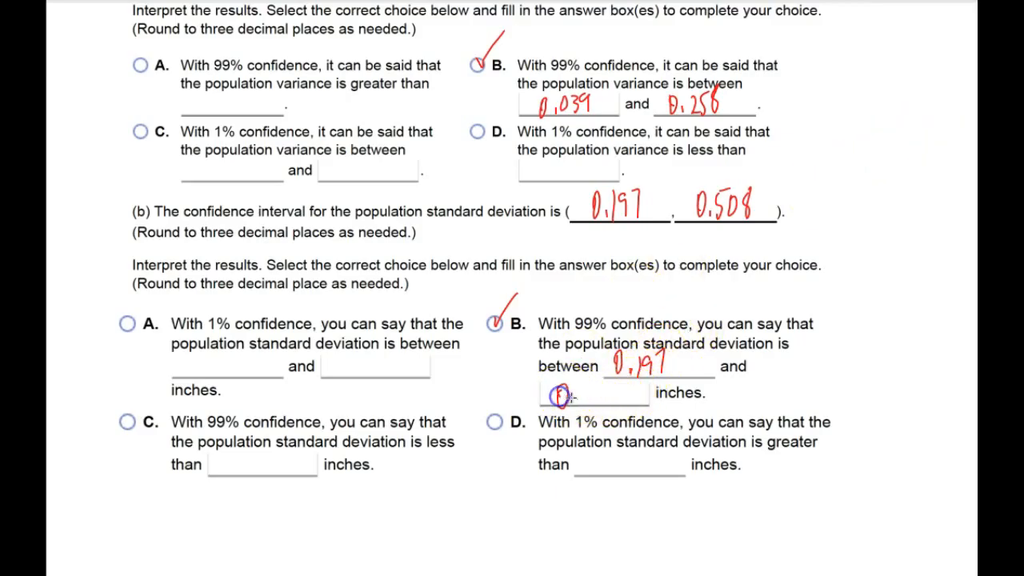
{"action": "left_click_drag", "start_coordinate": [585, 388], "coordinate": [585, 408]}
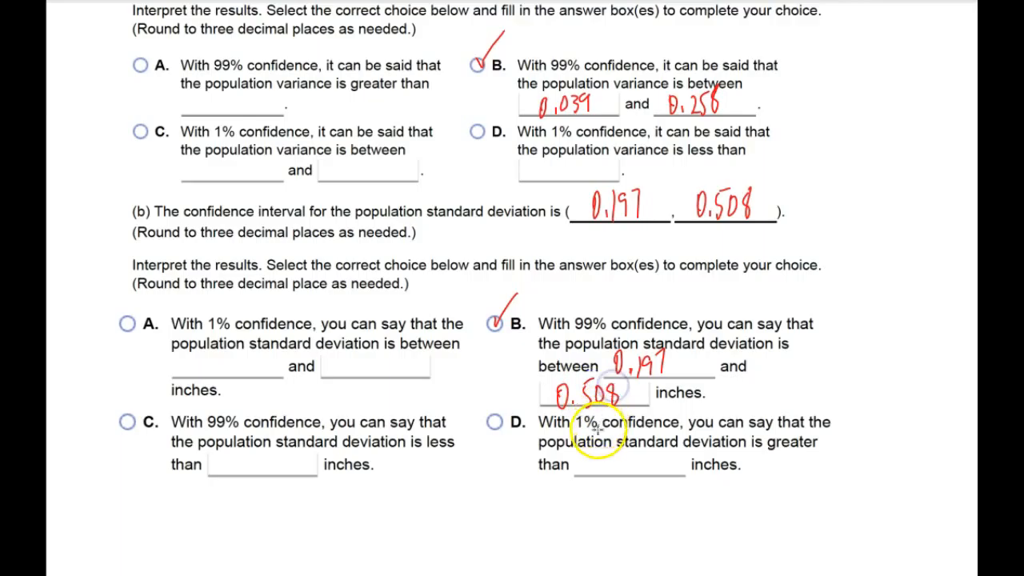
{"action": "scroll", "coordinate": [704, 484], "scroll_direction": "down", "scroll_amount": 1}
{"action": "scroll", "coordinate": [691, 463], "scroll_direction": "up", "scroll_amount": 1}
{"action": "scroll", "coordinate": [691, 464], "scroll_direction": "down", "scroll_amount": 3}
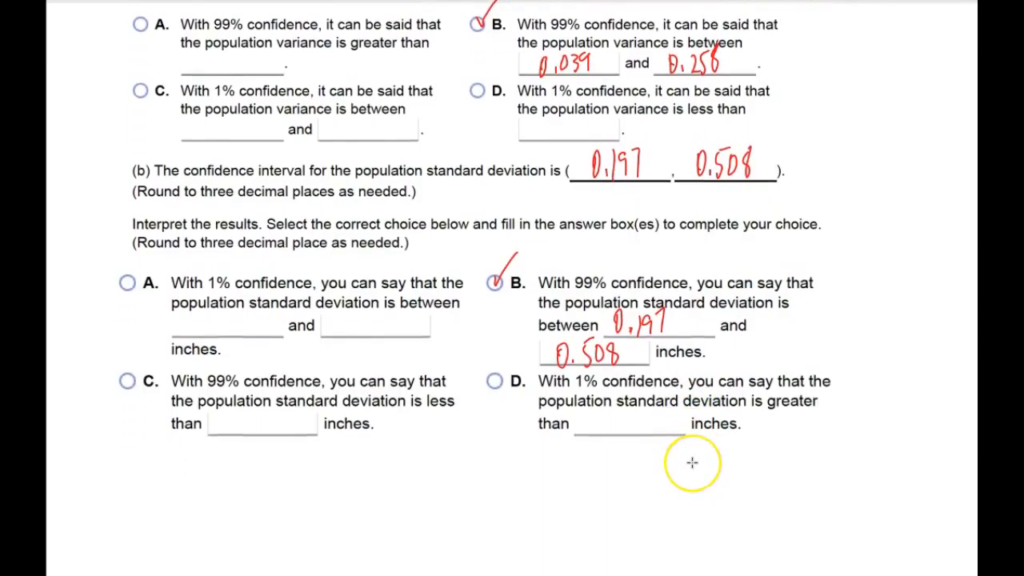
{"action": "left_click", "coordinate": [723, 471]}
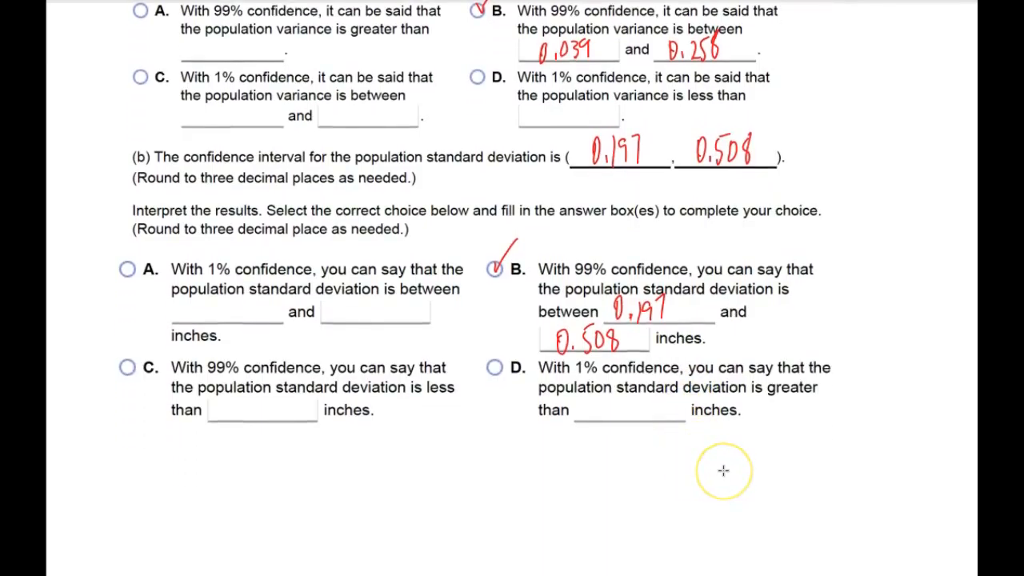